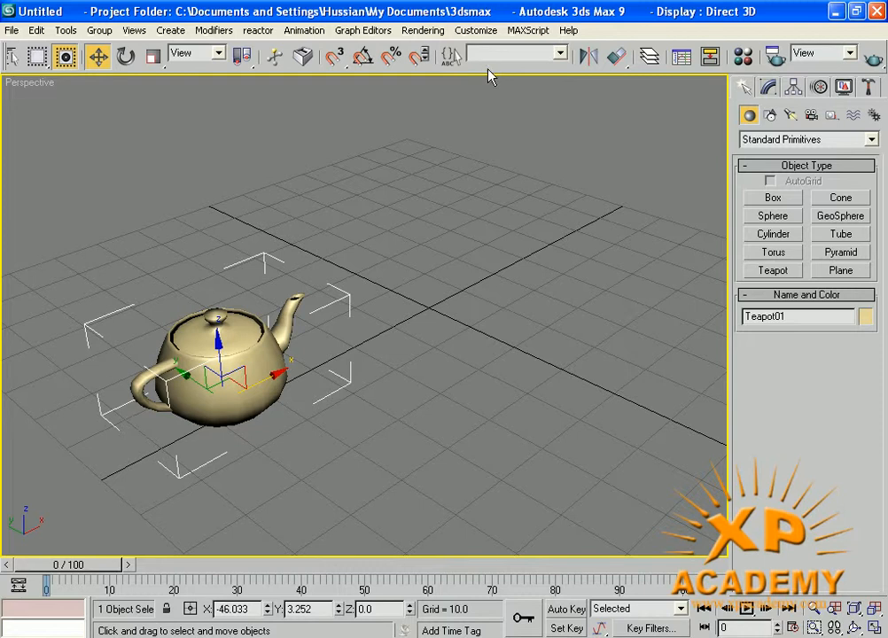
pyautogui.click(594, 64)
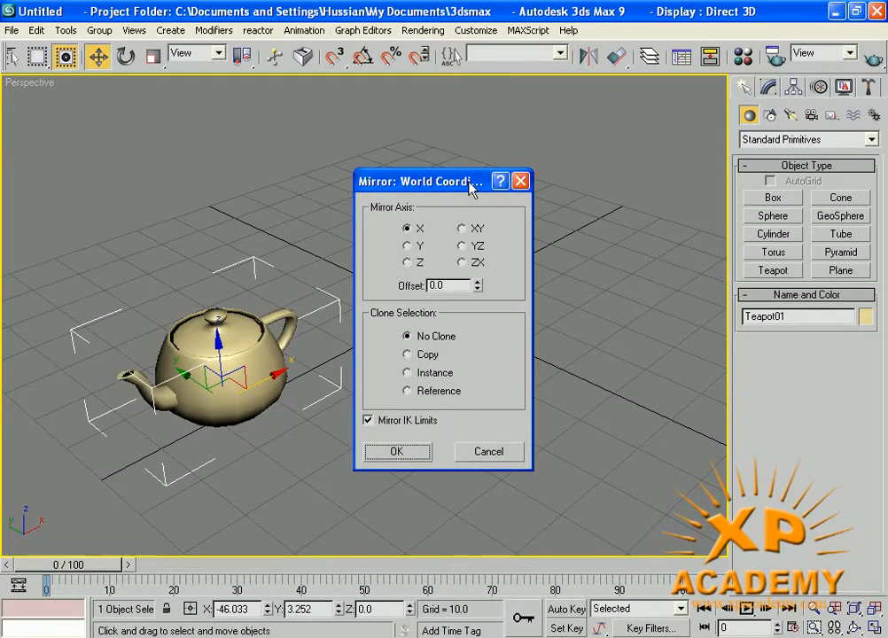
pyautogui.moveTo(470, 184); pyautogui.dragTo(614, 78)
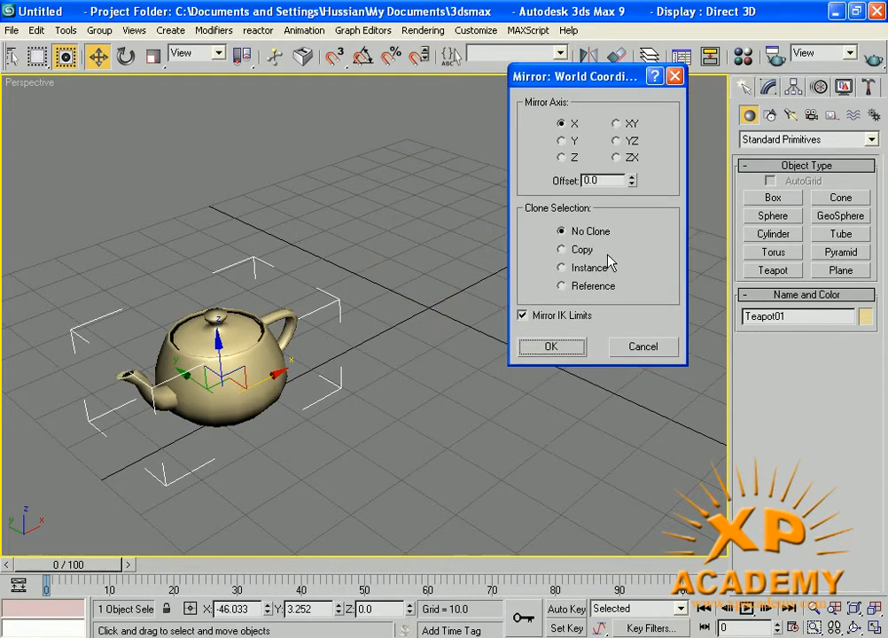
pyautogui.click(642, 347)
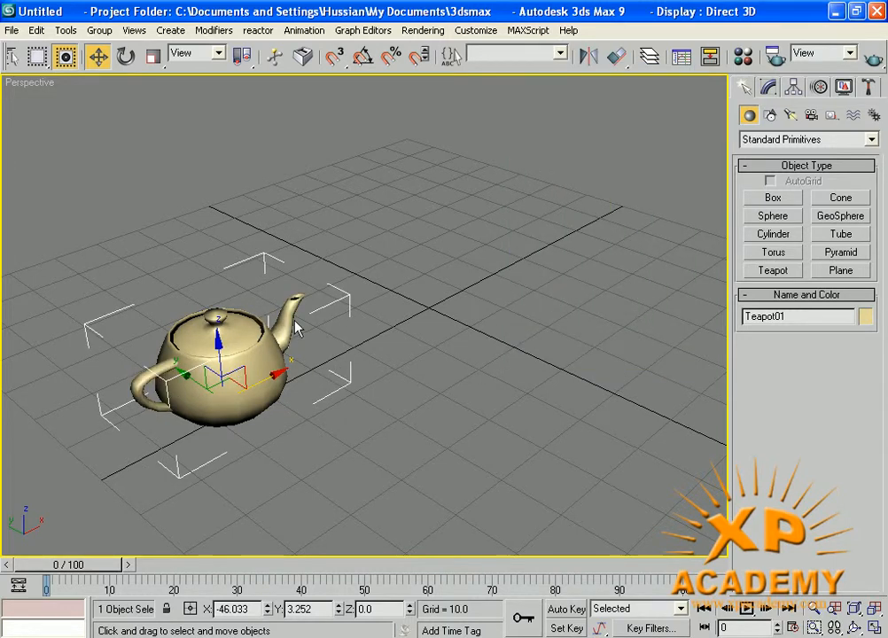
# Start mirroring the teapot and preview the Y, Z, XY, YZ and ZX mirror axes, finishing with the X axis selected
pyautogui.click(589, 56)
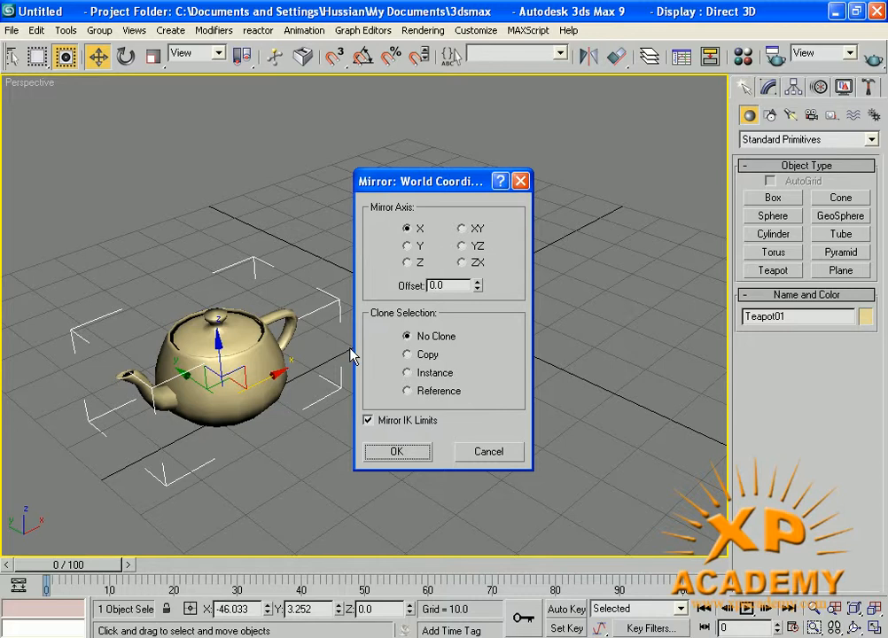
pyautogui.click(407, 246)
pyautogui.click(407, 263)
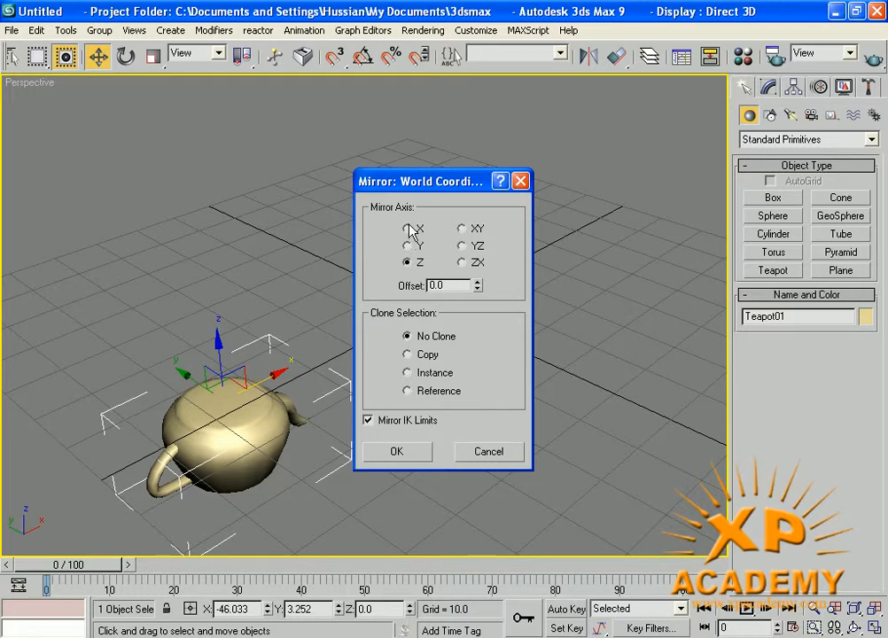
pyautogui.click(407, 246)
pyautogui.click(409, 228)
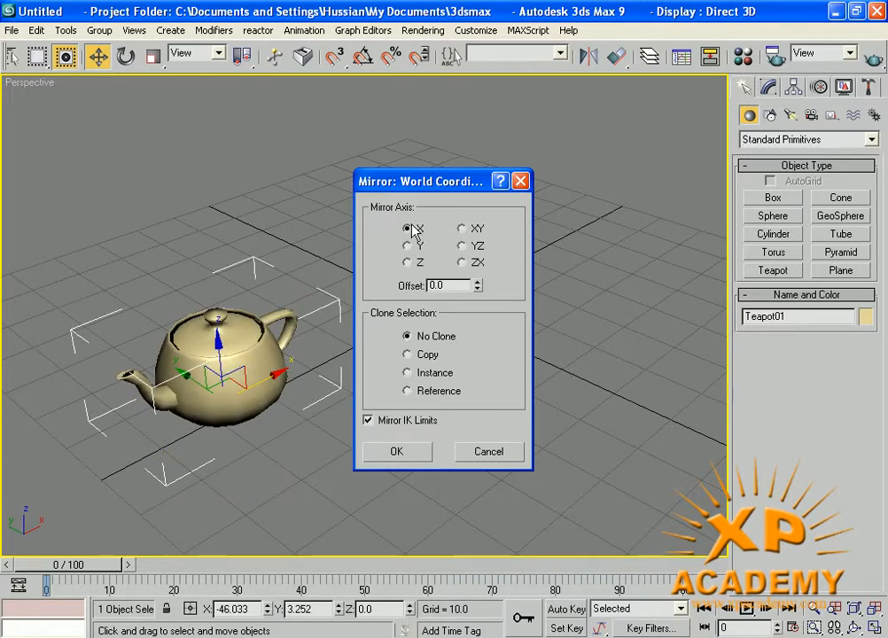
pyautogui.click(460, 230)
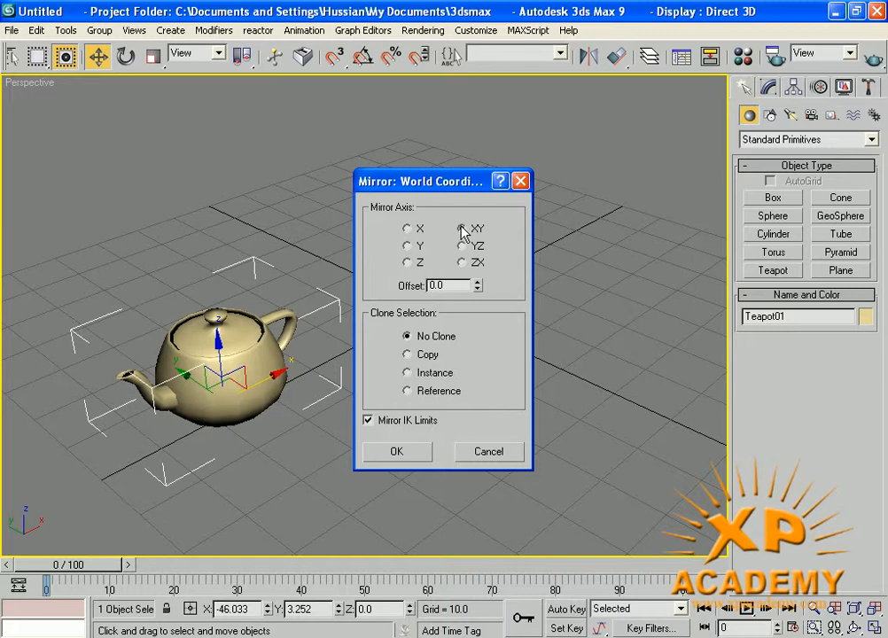
pyautogui.click(461, 246)
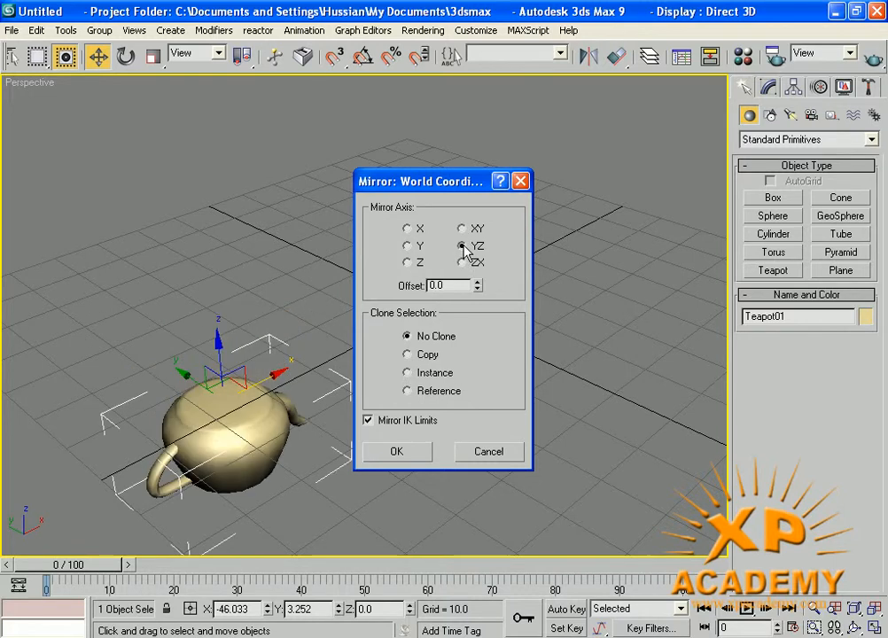
pyautogui.click(461, 263)
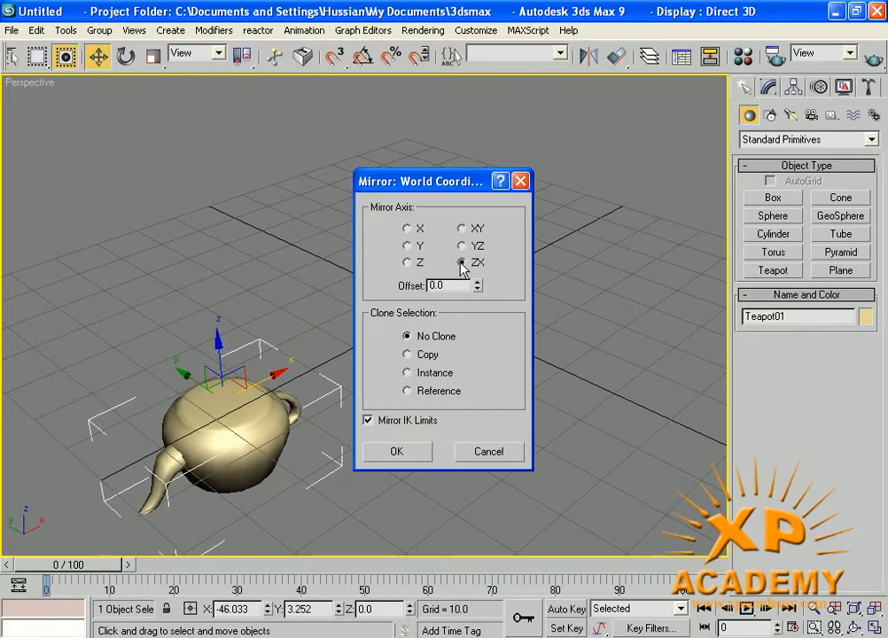
pyautogui.click(407, 231)
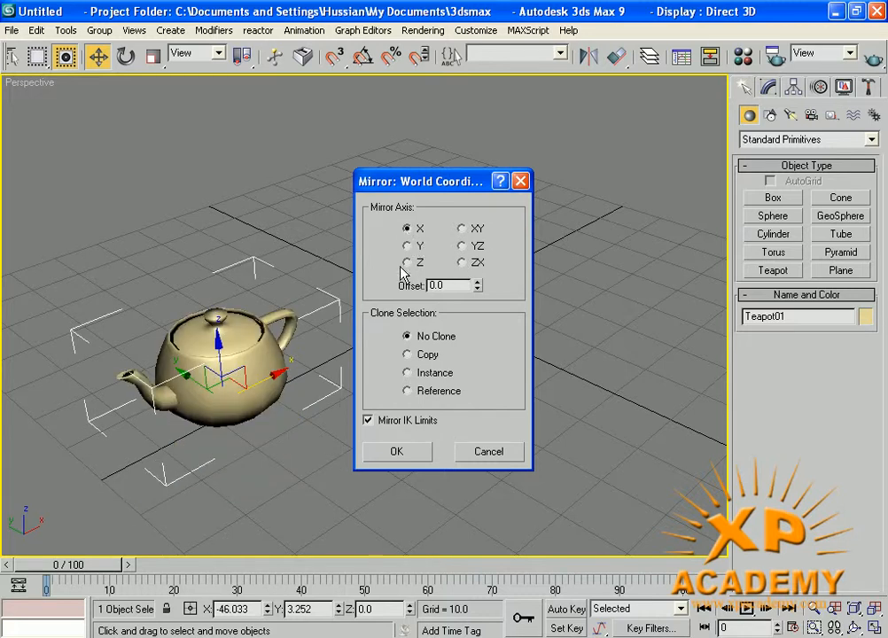
# Create a mirrored copy of the teapot along the X axis with an offset of about 53 units
pyautogui.click(408, 356)
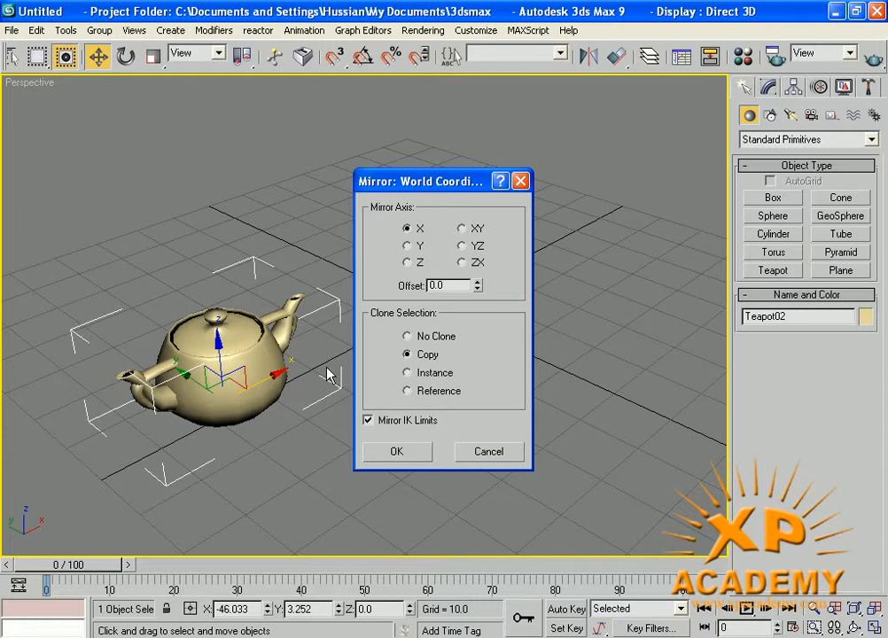
pyautogui.doubleClick(451, 285)
pyautogui.click(476, 281)
pyautogui.moveTo(475, 281); pyautogui.dragTo(577, 285)
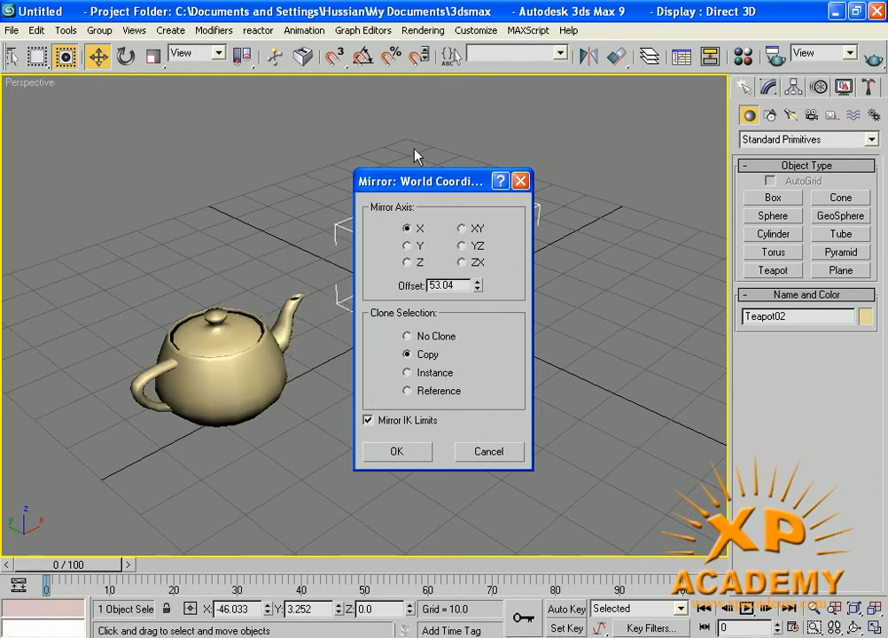
pyautogui.moveTo(411, 188); pyautogui.dragTo(645, 218)
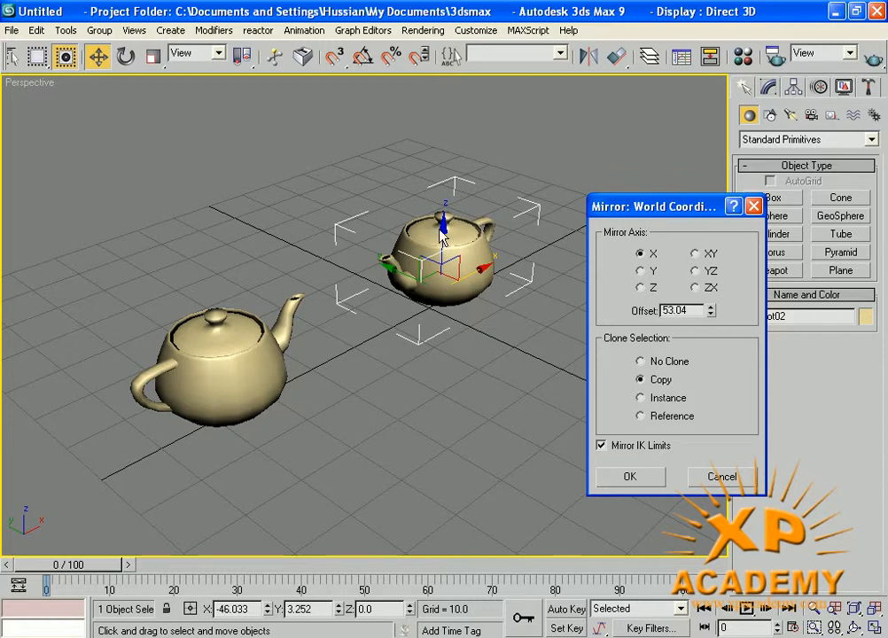
pyautogui.click(630, 478)
pyautogui.click(432, 403)
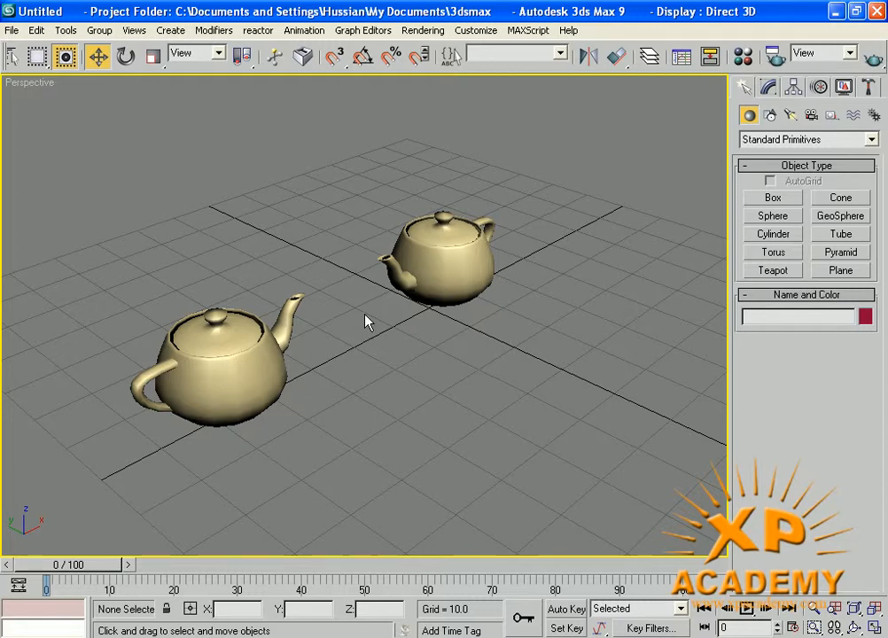
# Reset the scene without saving the changes
pyautogui.click(12, 30)
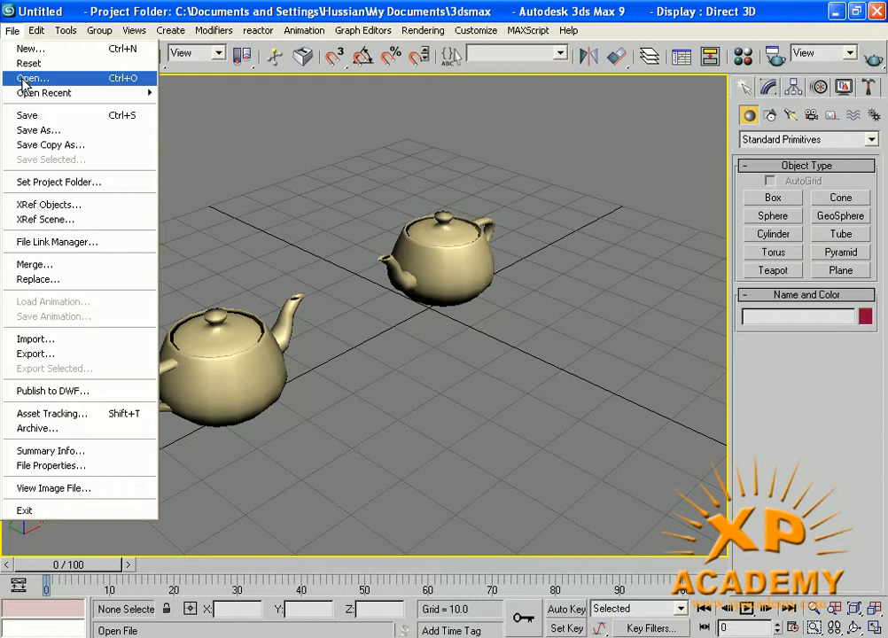
pyautogui.click(28, 64)
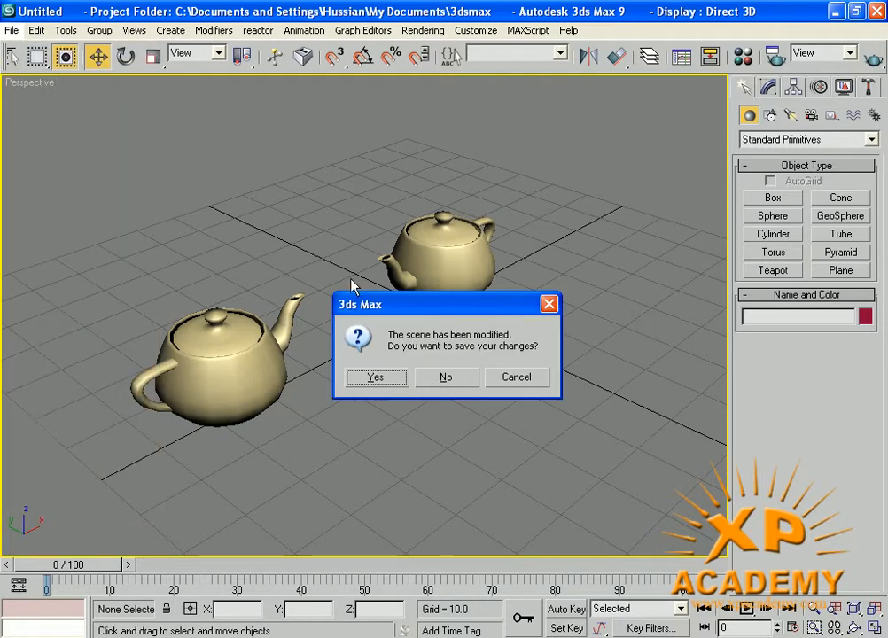
pyautogui.click(438, 375)
pyautogui.click(376, 365)
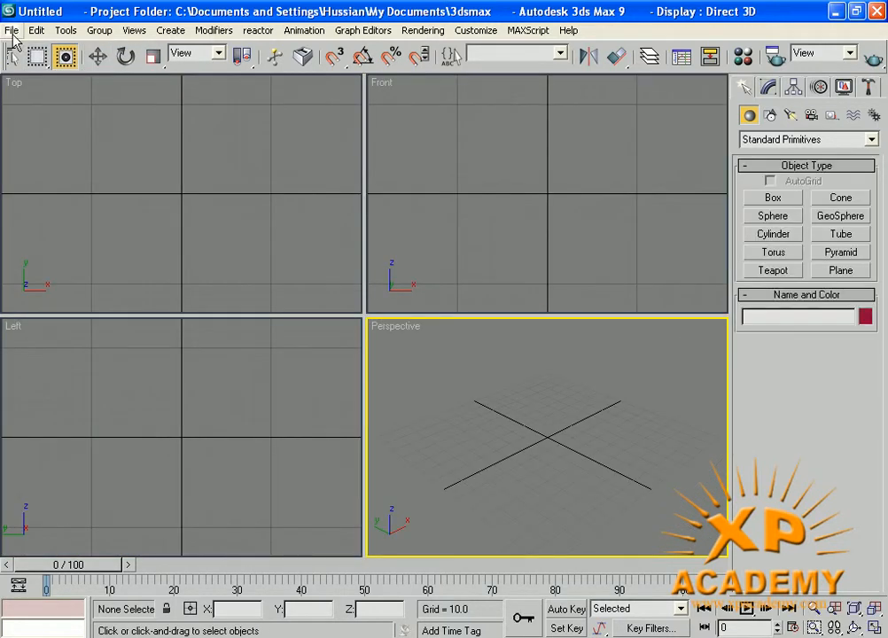
# Open Exercise_3 from the 3D Max Exercise File folder on the Desktop, continuing without the missing external file
pyautogui.click(12, 34)
pyautogui.click(28, 79)
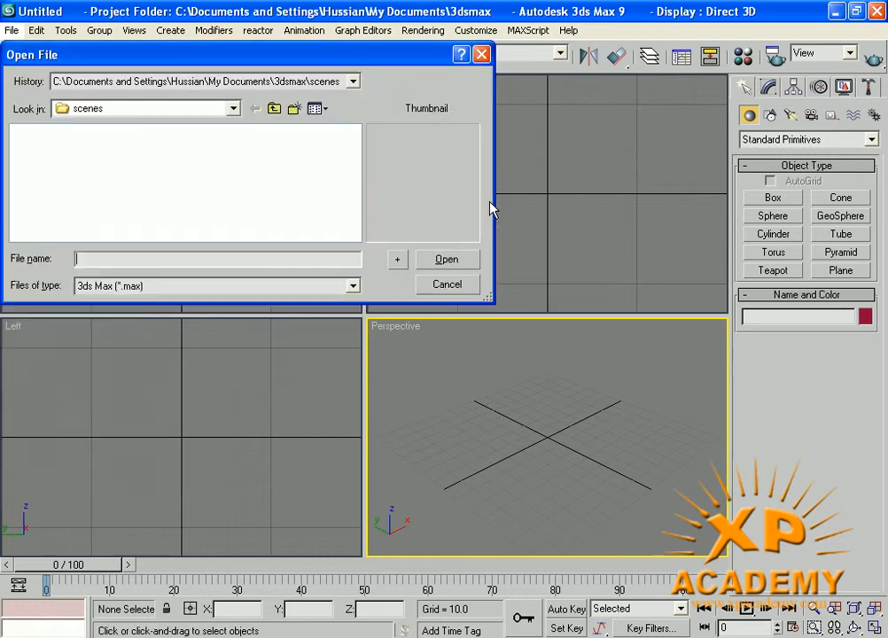
pyautogui.click(229, 110)
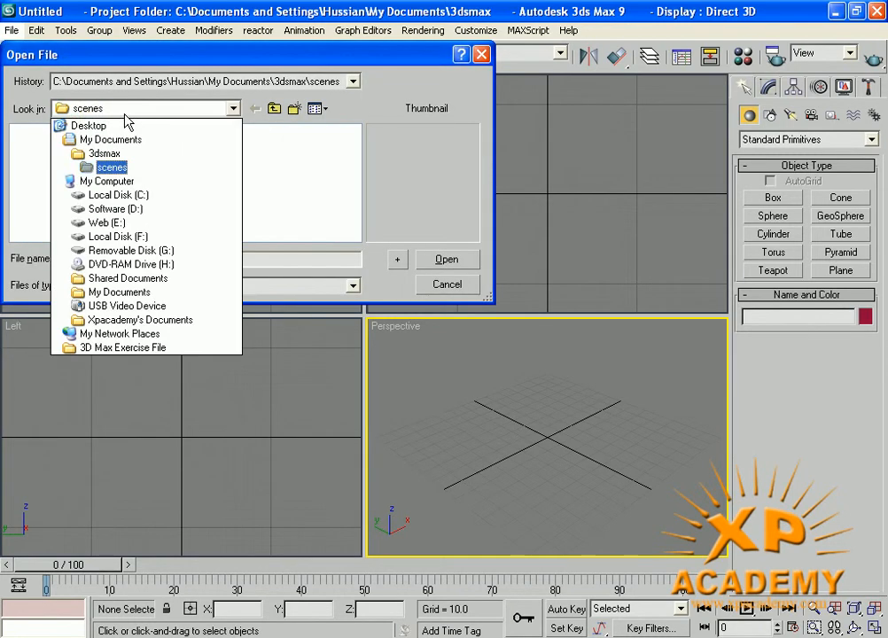
pyautogui.click(85, 125)
pyautogui.doubleClick(72, 178)
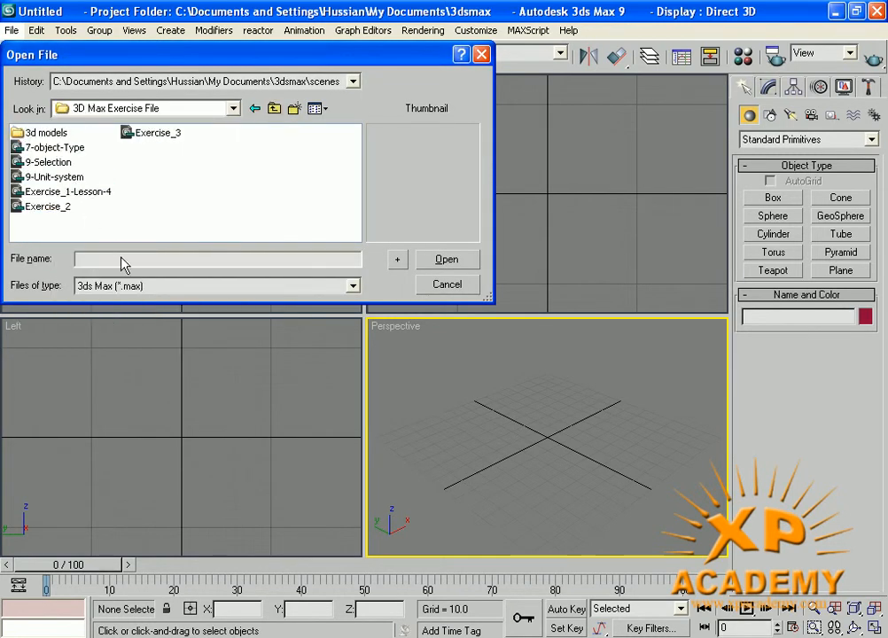
pyautogui.click(40, 206)
pyautogui.click(147, 133)
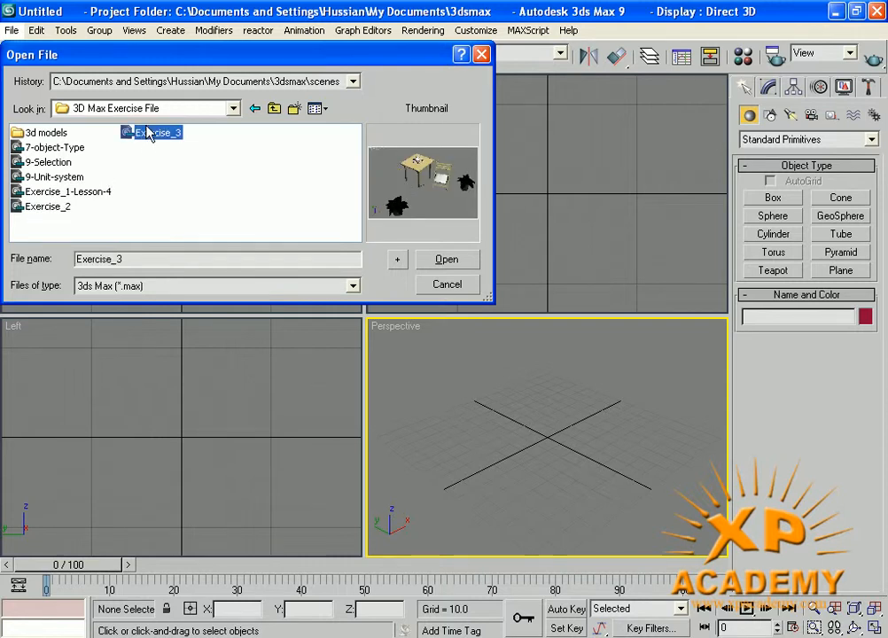
pyautogui.click(445, 259)
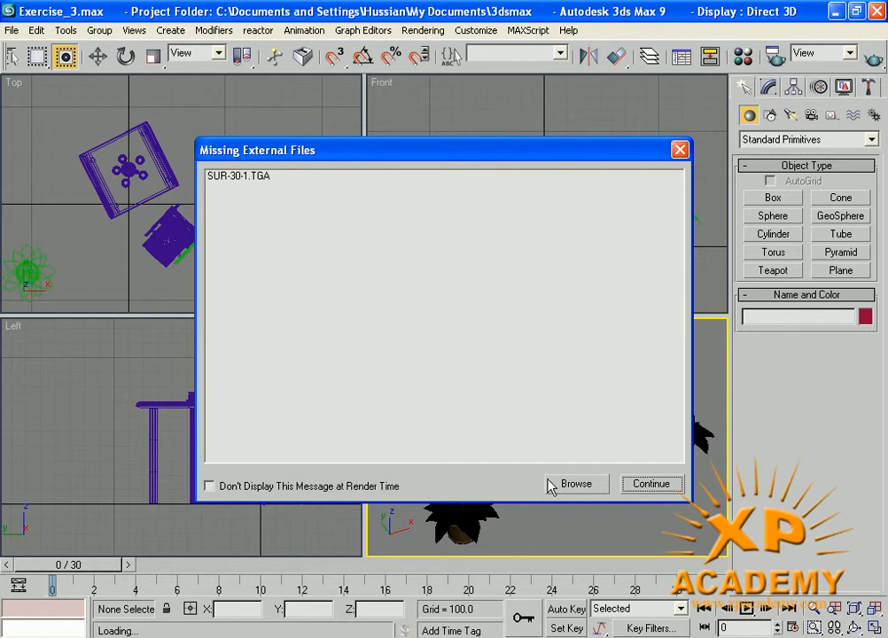
pyautogui.click(648, 484)
# Maximize the Perspective viewport and start mirroring the chair group along the X axis as a copy
pyautogui.keyDown('alt'); pyautogui.moveTo(494, 479); pyautogui.dragTo(504, 328, button='middle'); pyautogui.keyUp('alt')
pyautogui.hotkey('alt', 'w')
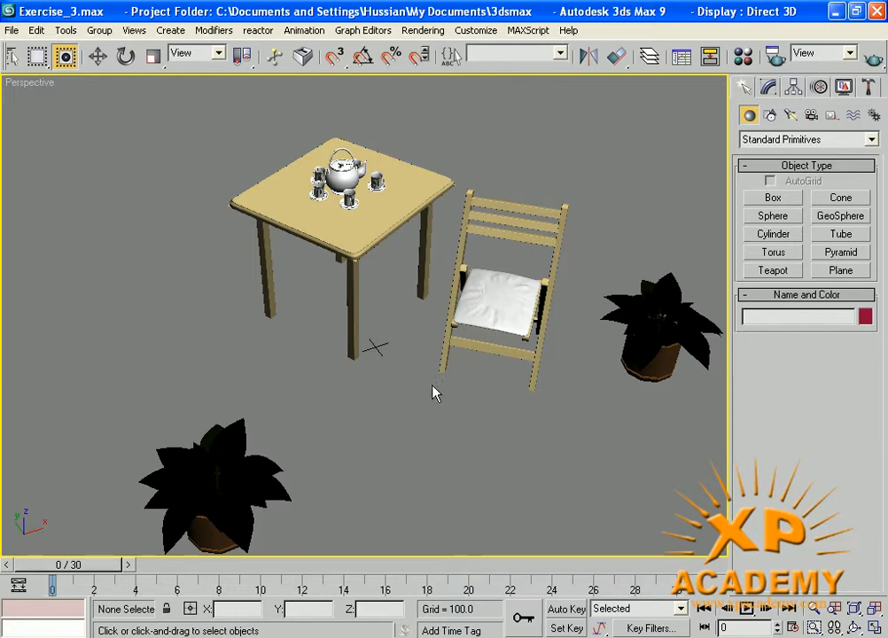
pyautogui.click(483, 329)
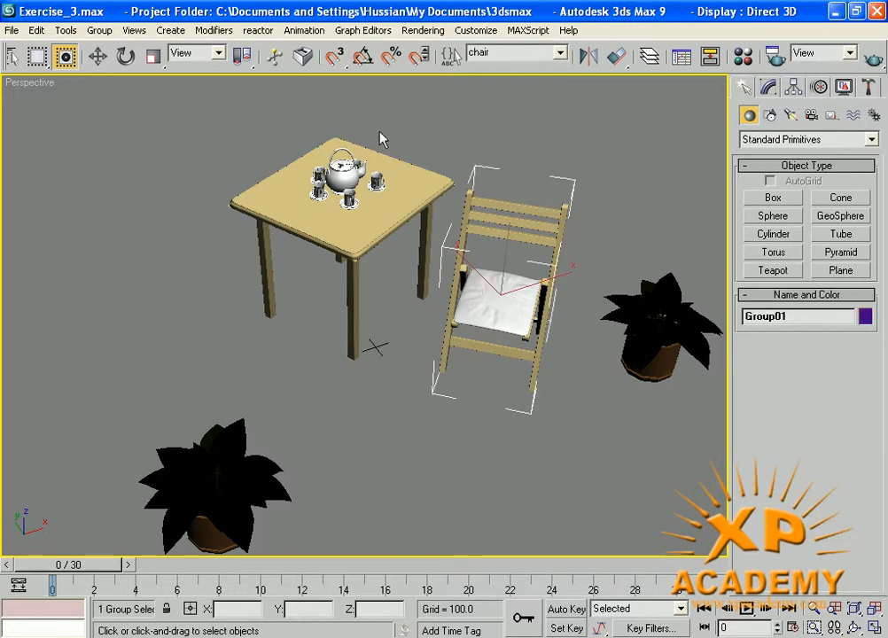
pyautogui.click(587, 59)
pyautogui.moveTo(404, 182); pyautogui.dragTo(184, 102)
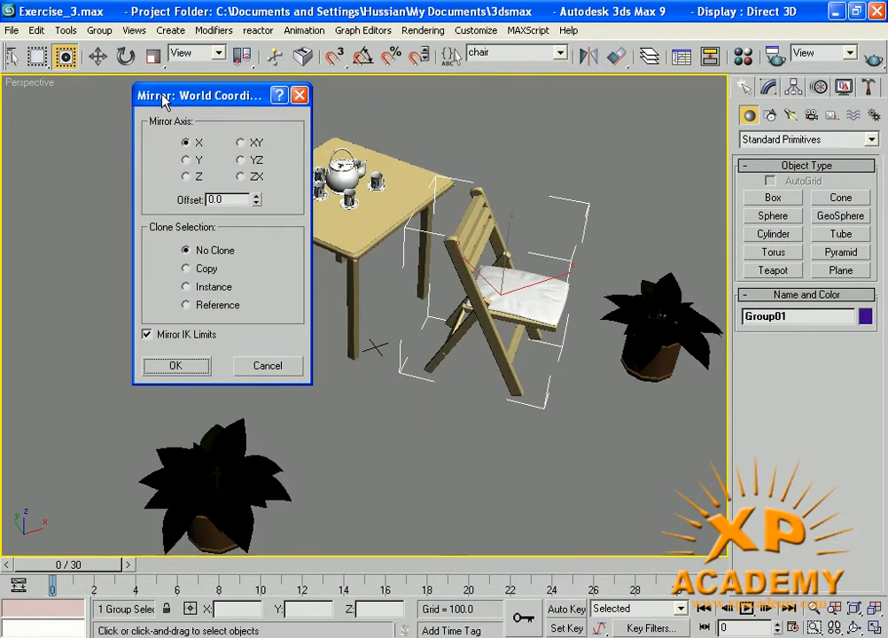
pyautogui.click(186, 269)
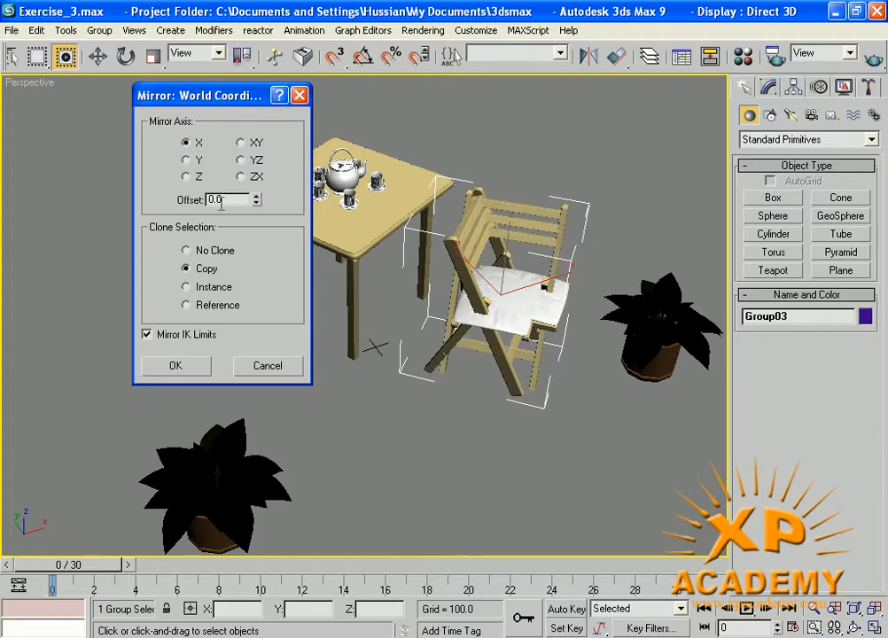
# Set the mirror offset of the chair copy to 800
pyautogui.moveTo(256, 199); pyautogui.dragTo(322, 453)
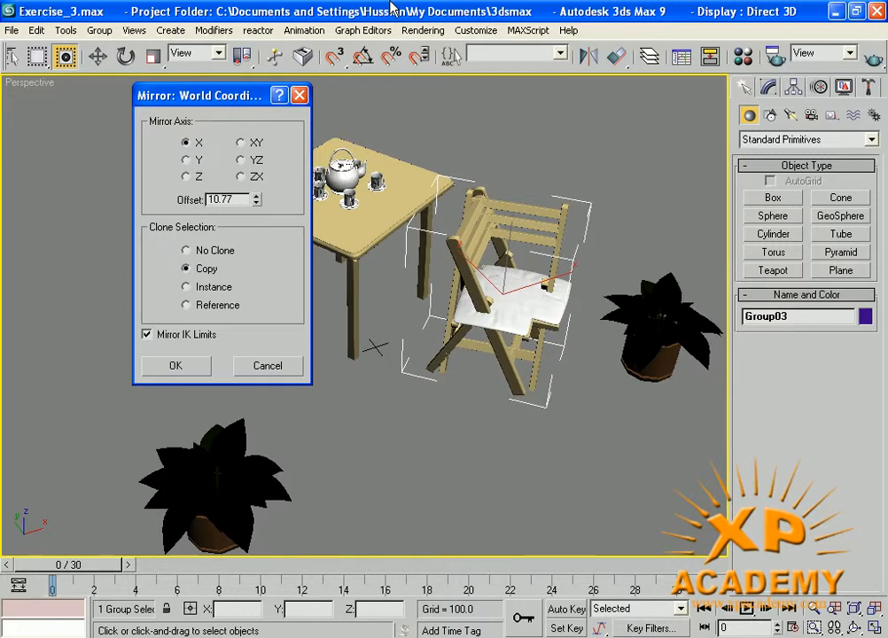
pyautogui.moveTo(391, 8); pyautogui.dragTo(548, 161)
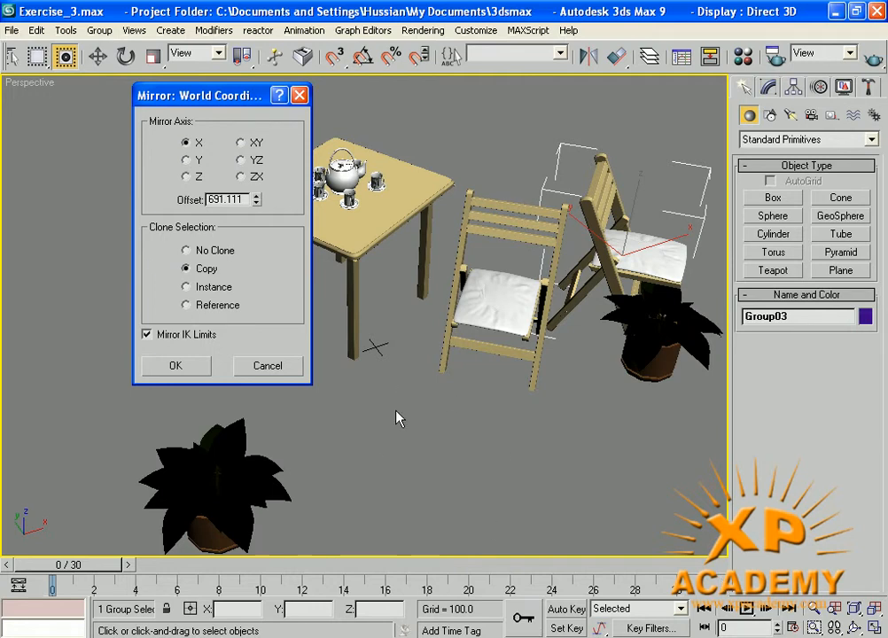
pyautogui.moveTo(243, 200); pyautogui.dragTo(216, 193)
pyautogui.press('BackSpace')
pyautogui.press('BackSpace')
pyautogui.press('BackSpace')
pyautogui.write('800')
pyautogui.press('Return')
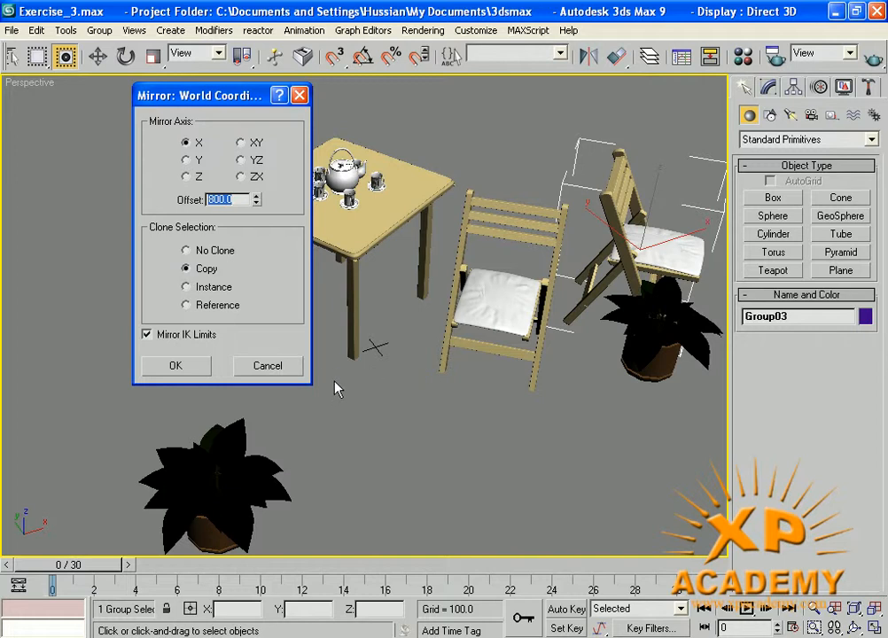
# Change the chair copy's mirror offset to -800 to place it on the opposite side of the original
pyautogui.click(210, 200)
pyautogui.write('-')
pyautogui.press('Return')
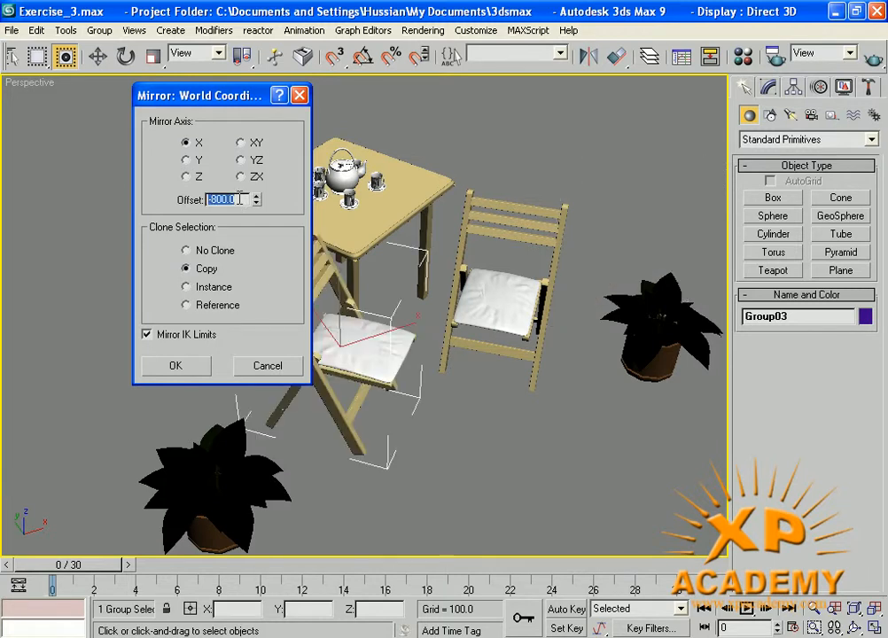
# Preview the chair copy mirrored along the Y, Z, XY, YZ and ZX axes
pyautogui.moveTo(214, 95); pyautogui.dragTo(301, 204)
pyautogui.click(630, 308)
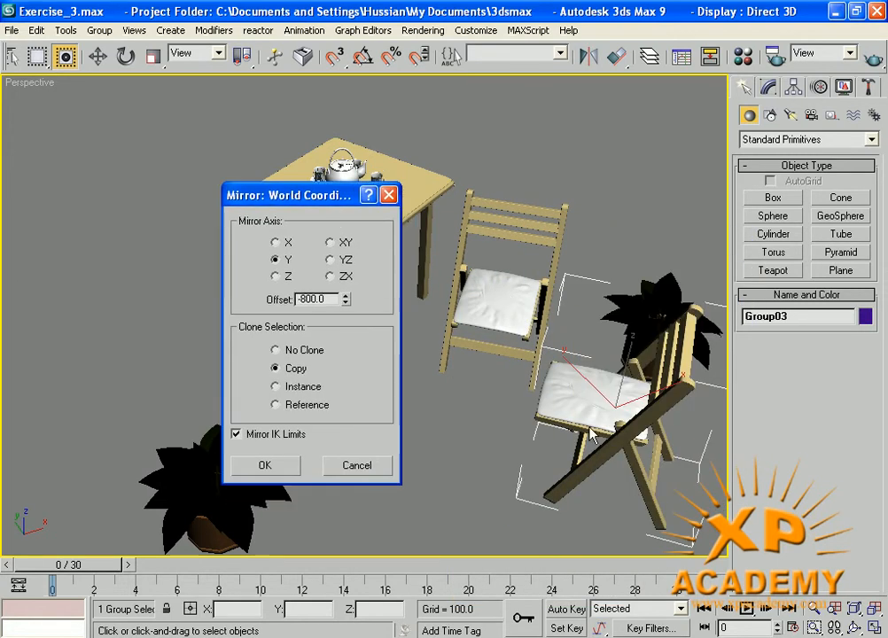
pyautogui.click(274, 275)
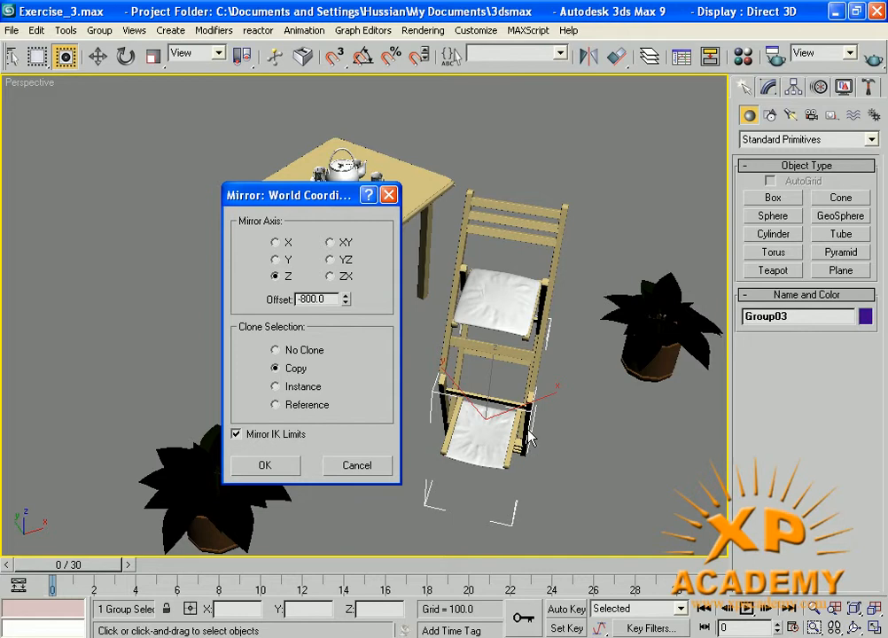
pyautogui.click(329, 242)
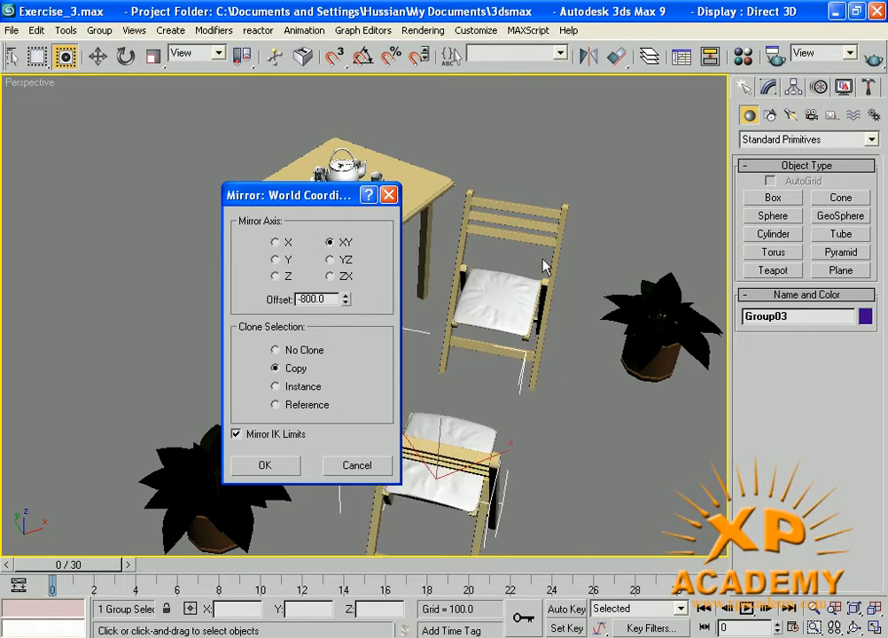
pyautogui.click(330, 259)
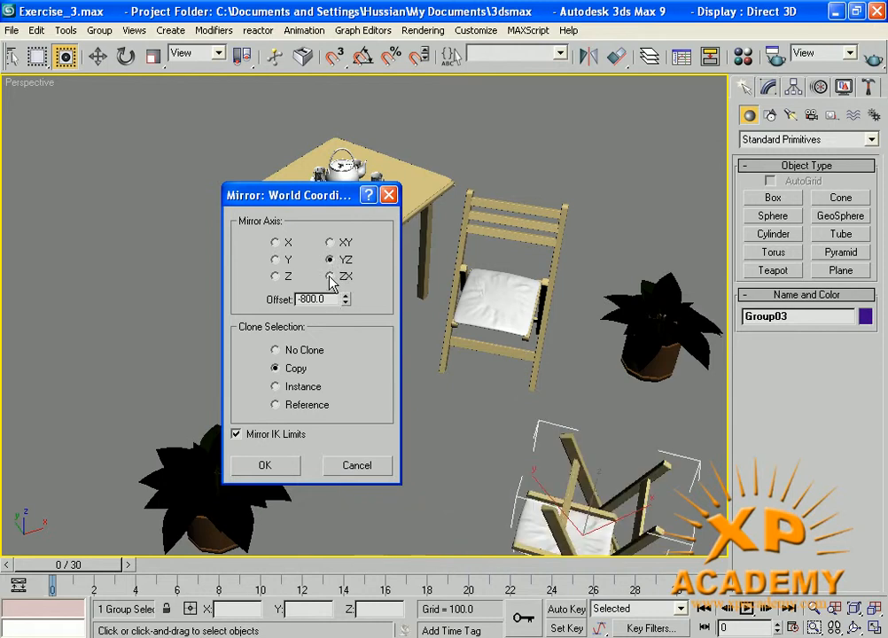
pyautogui.click(329, 277)
pyautogui.click(329, 259)
pyautogui.click(330, 277)
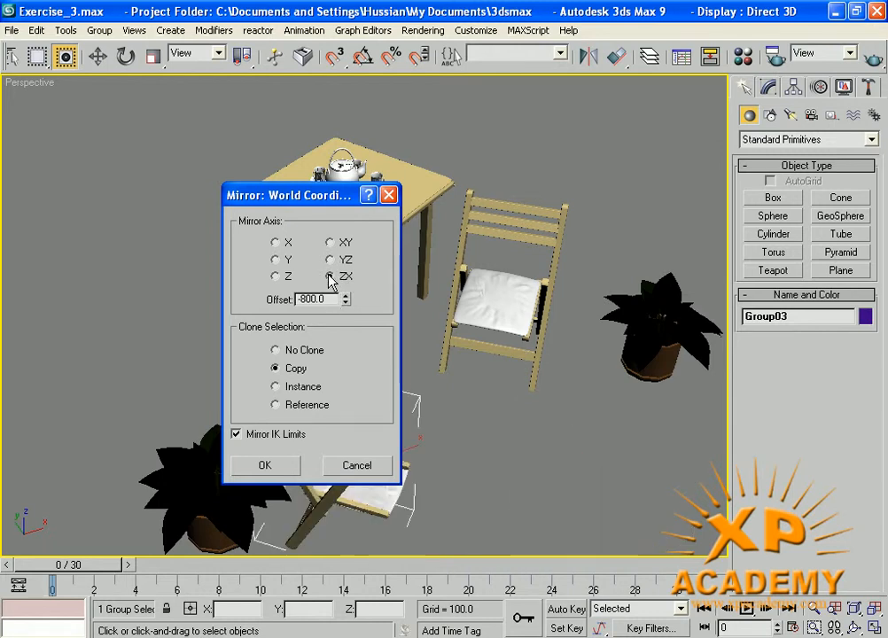
pyautogui.moveTo(256, 194); pyautogui.dragTo(648, 258)
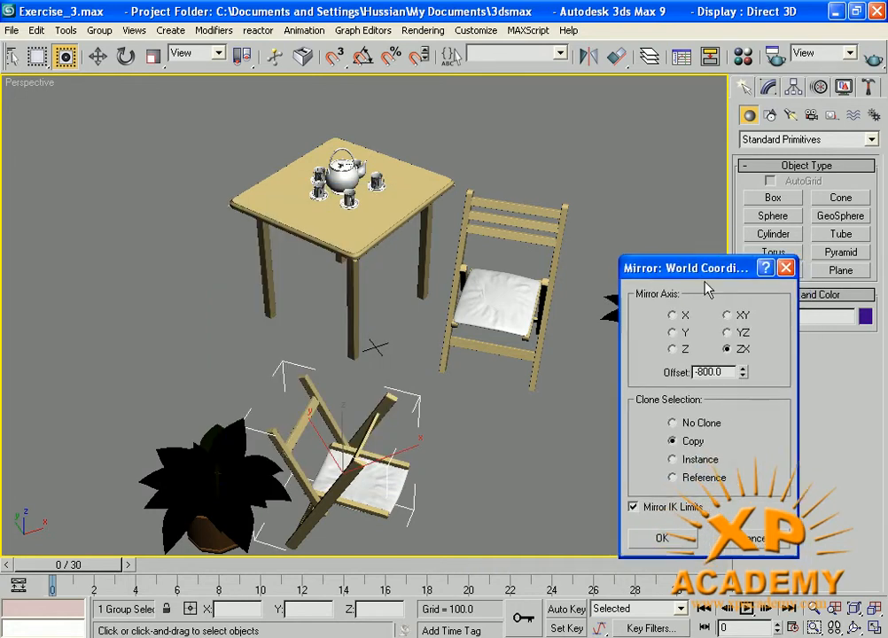
# Create the chair copy mirrored along the X axis, and minimize the program window
pyautogui.click(667, 303)
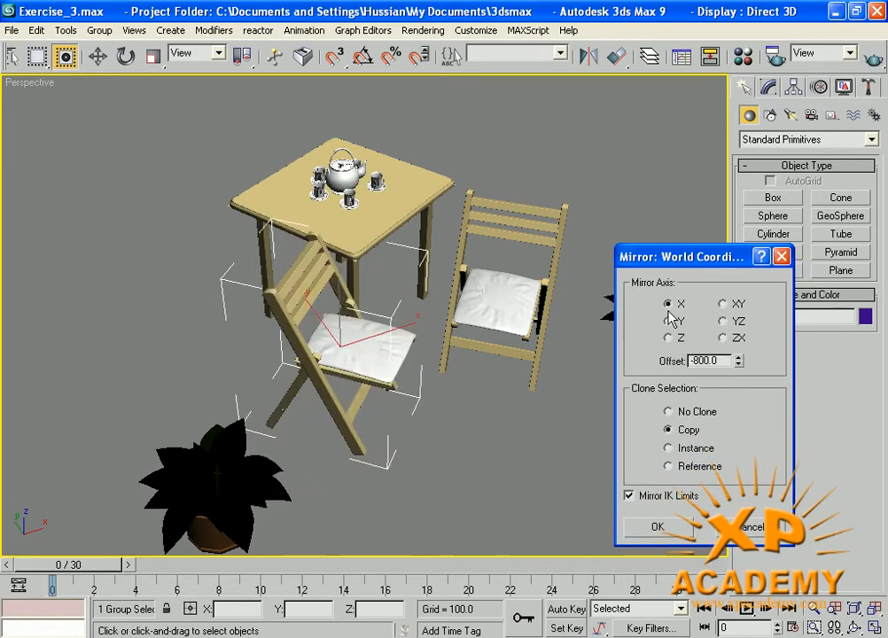
pyautogui.click(658, 527)
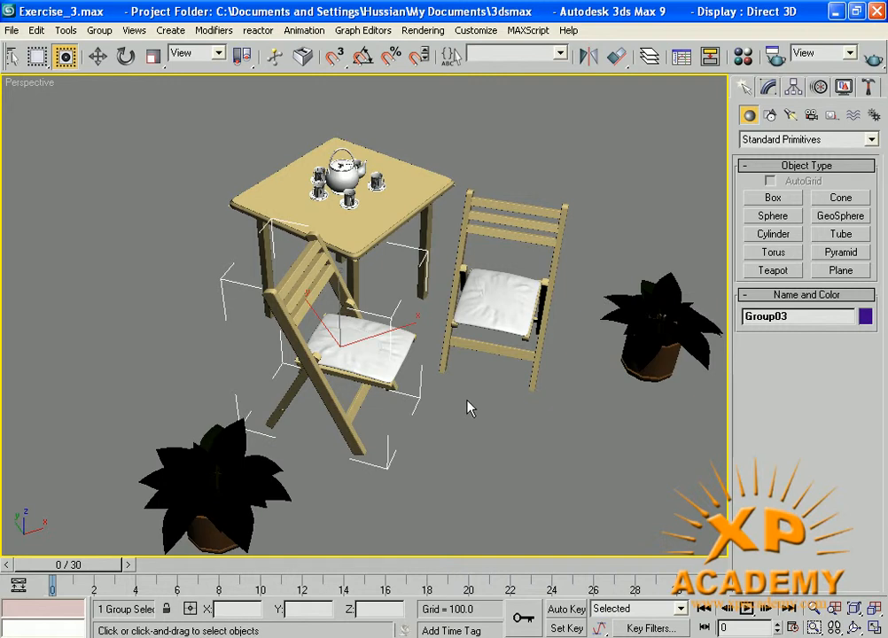
pyautogui.click(499, 430)
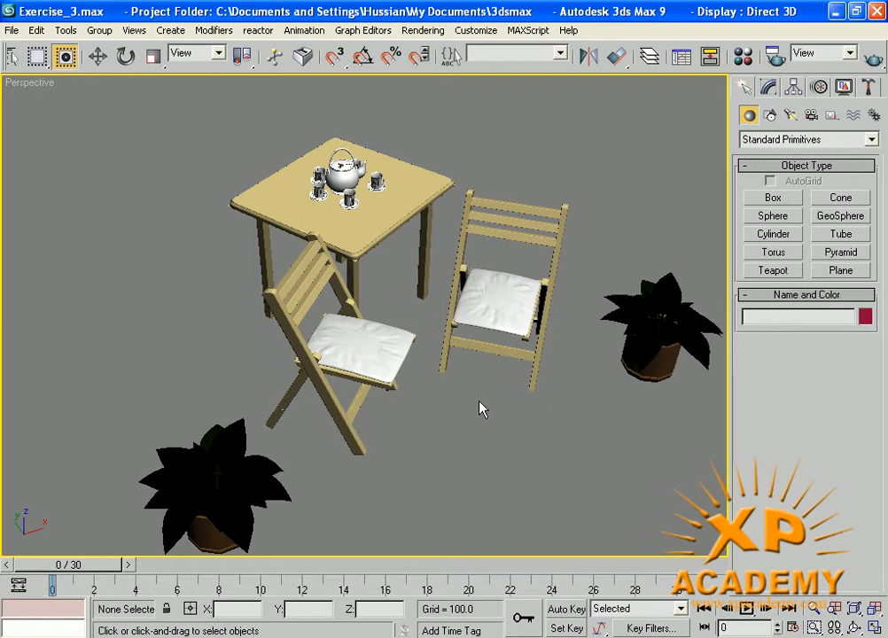
pyautogui.click(837, 12)
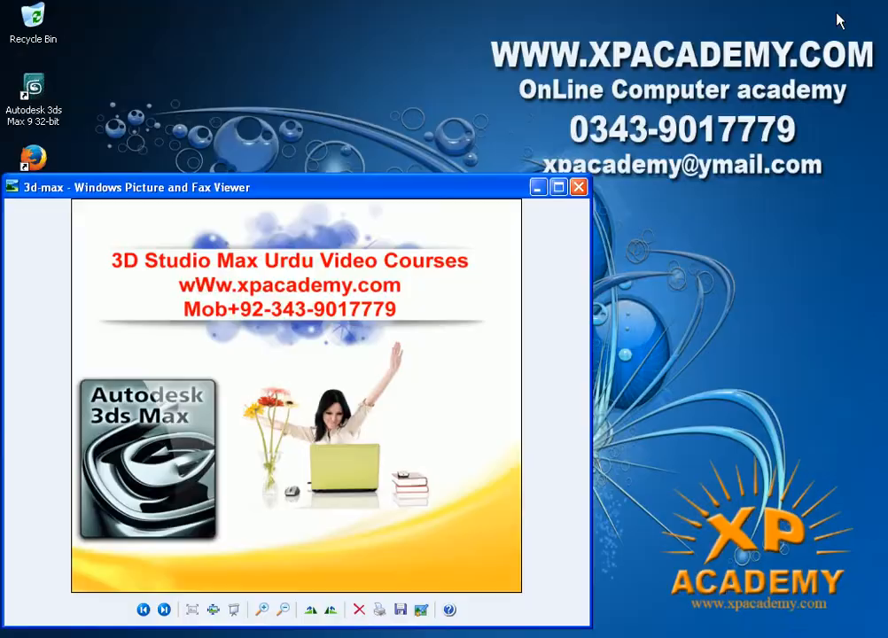